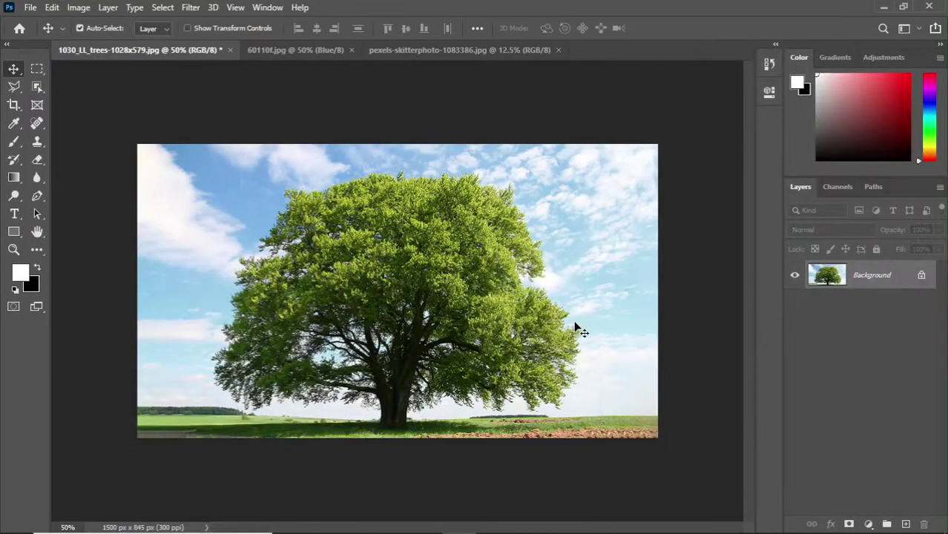
Step: In the Channels panel, view the Red, Green and Blue channels alone, ending on Blue
{"action": "left_click", "coordinate": [842, 188]}
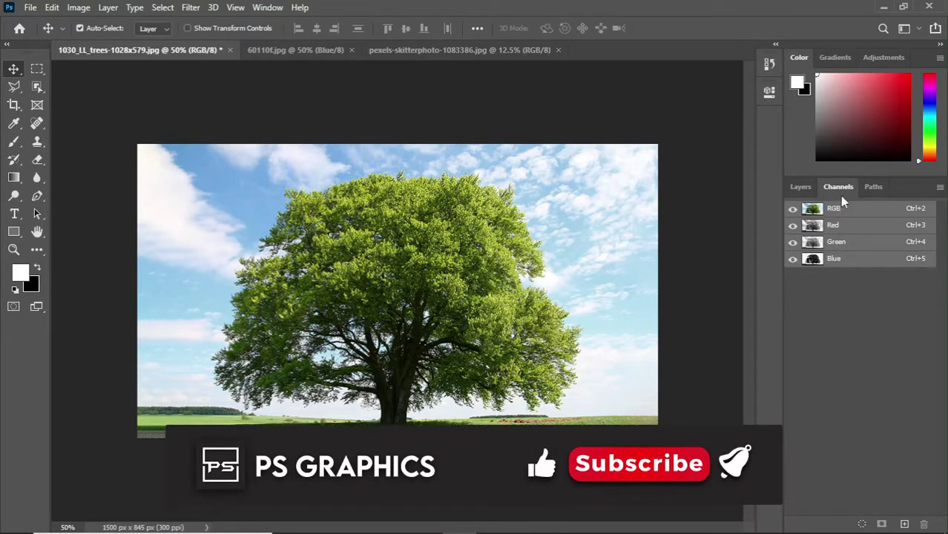
{"action": "left_click", "coordinate": [268, 8]}
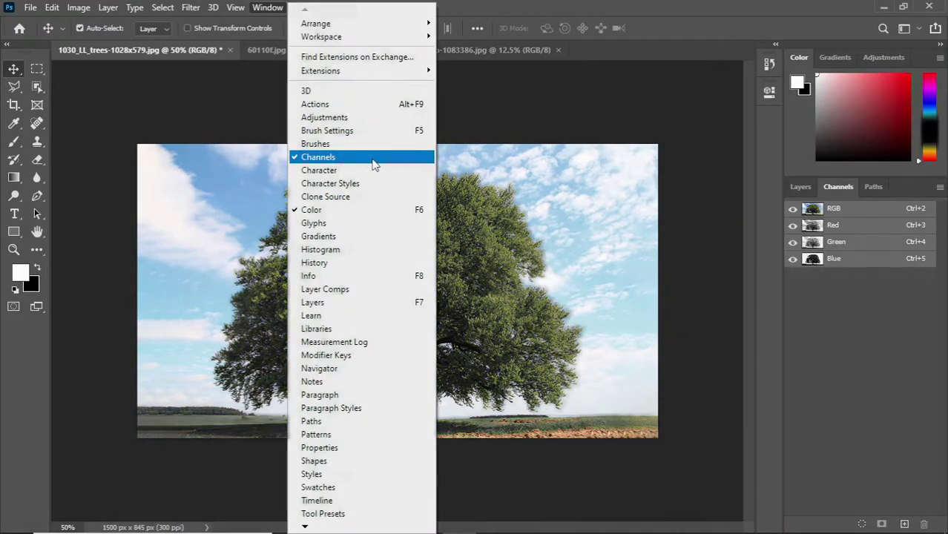
{"action": "left_click", "coordinate": [558, 127]}
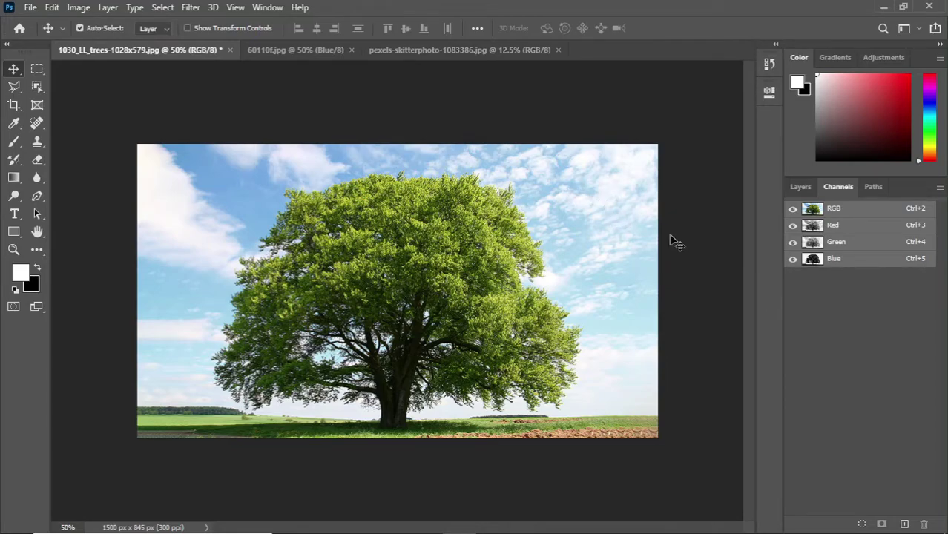
{"action": "left_click", "coordinate": [842, 227]}
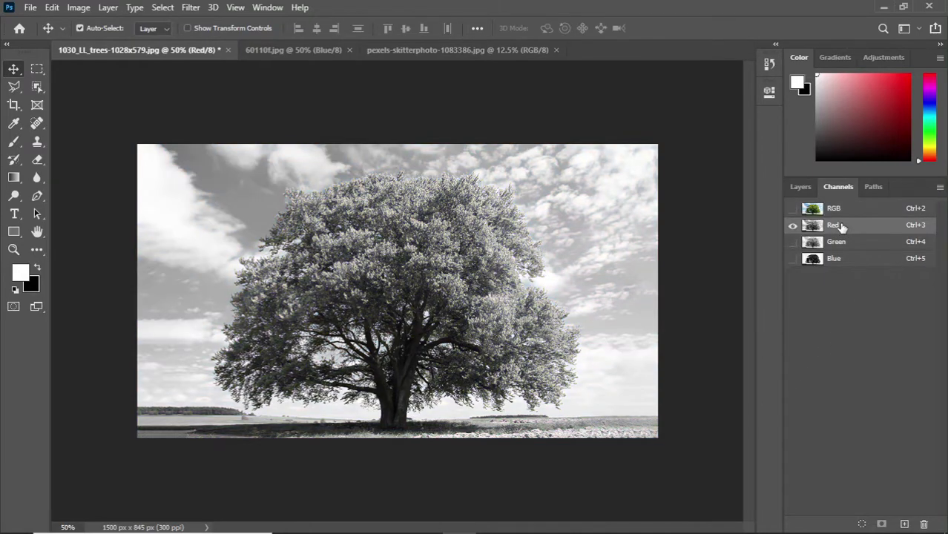
{"action": "left_click", "coordinate": [856, 247]}
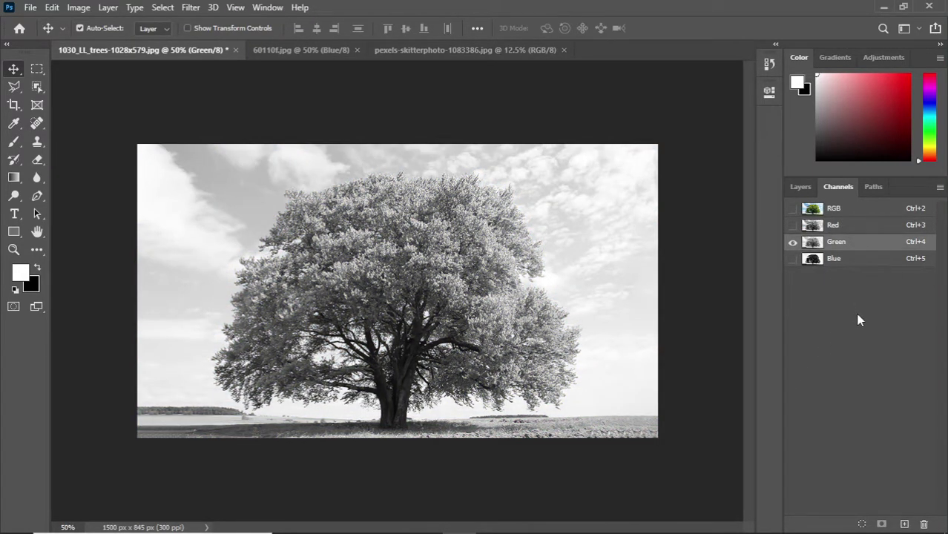
{"action": "left_click", "coordinate": [844, 263]}
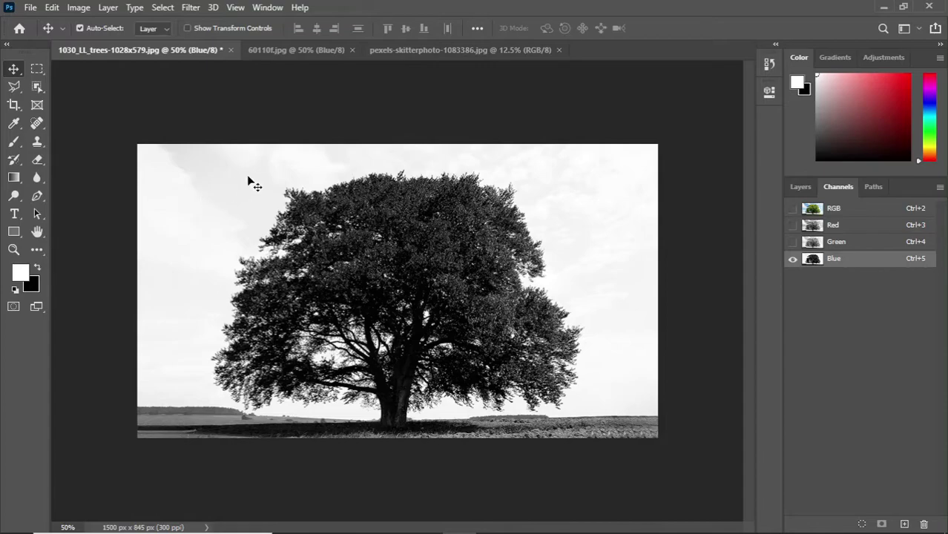
Step: Duplicate the Blue channel as 'Selection' and show it alone with Blue hidden
{"action": "right_click", "coordinate": [860, 263]}
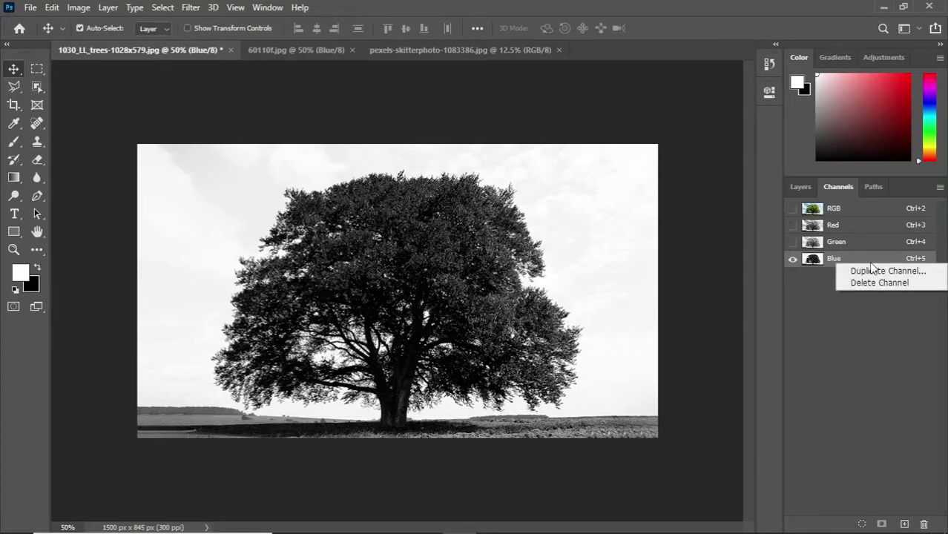
{"action": "left_click", "coordinate": [929, 273]}
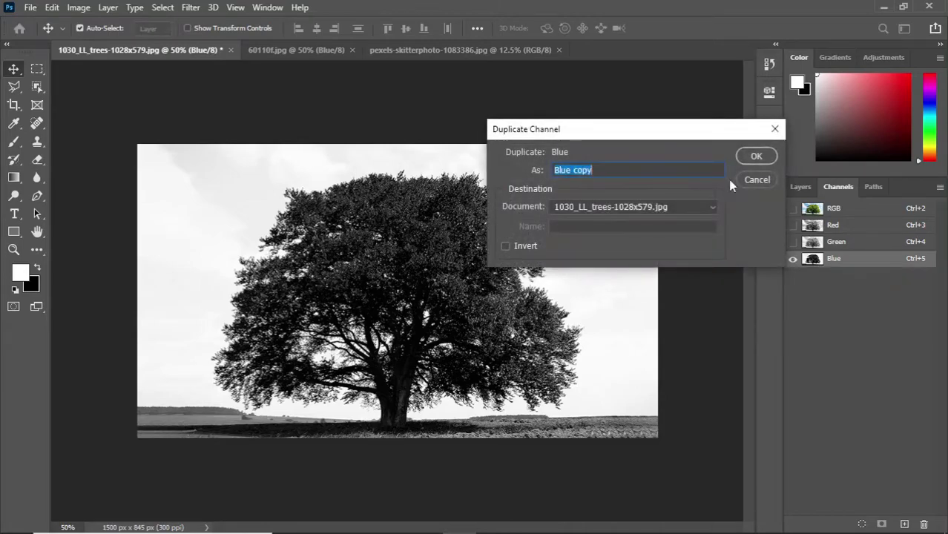
{"action": "key", "text": "BackSpace"}
{"action": "key", "text": "Return"}
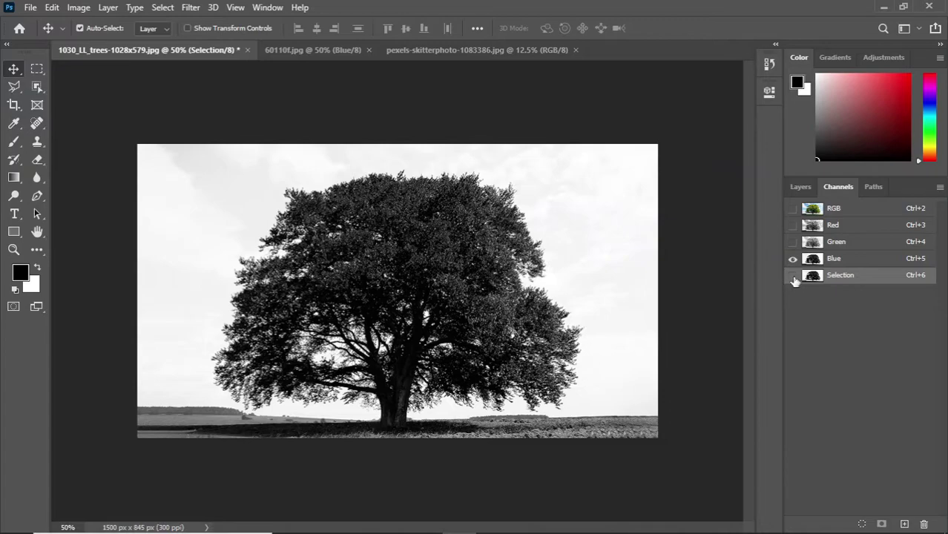
{"action": "left_click", "coordinate": [792, 275]}
{"action": "left_click", "coordinate": [792, 259]}
Step: Apply Levels on the channel, settling on the Increase Contrast 3 preset after trying Midtones Darker
{"action": "key", "text": "ctrl+l"}
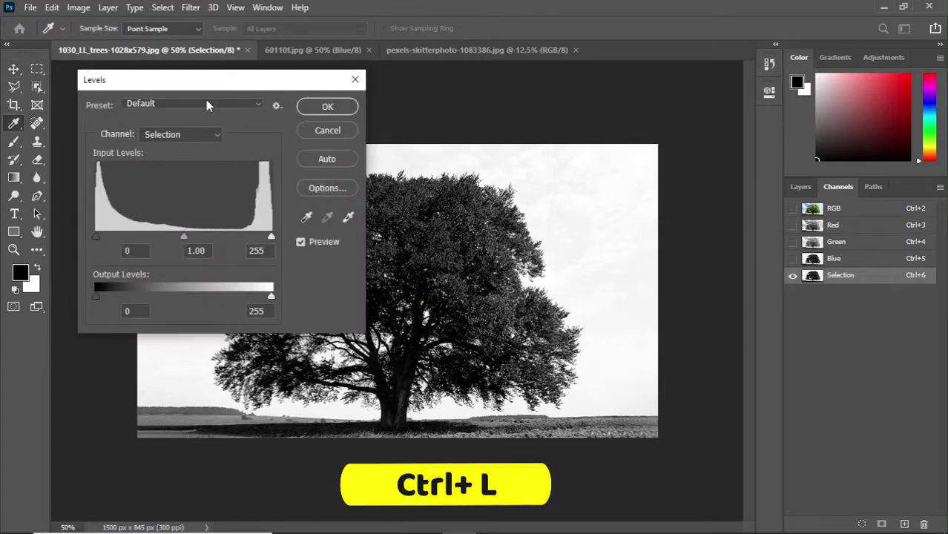
{"action": "left_click_drag", "start_coordinate": [202, 84], "coordinate": [774, 39]}
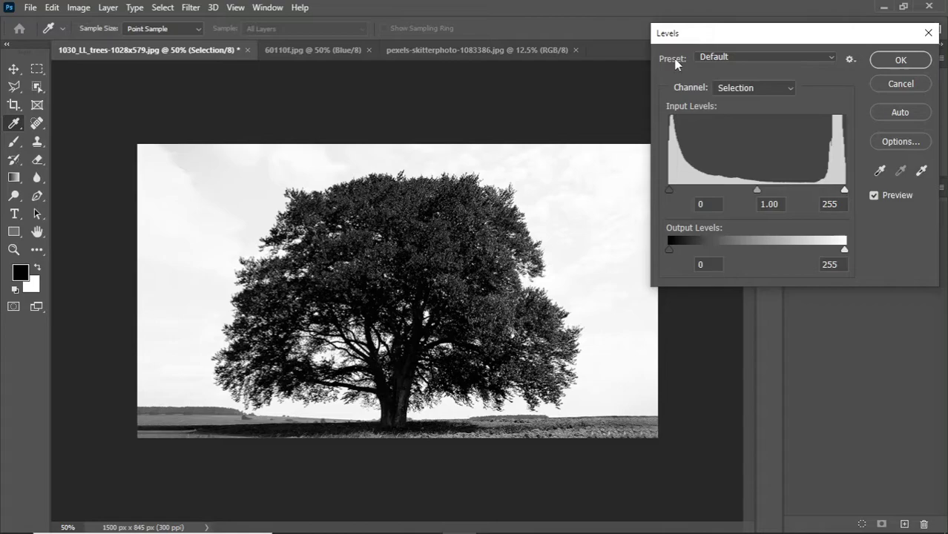
{"action": "left_click", "coordinate": [828, 59]}
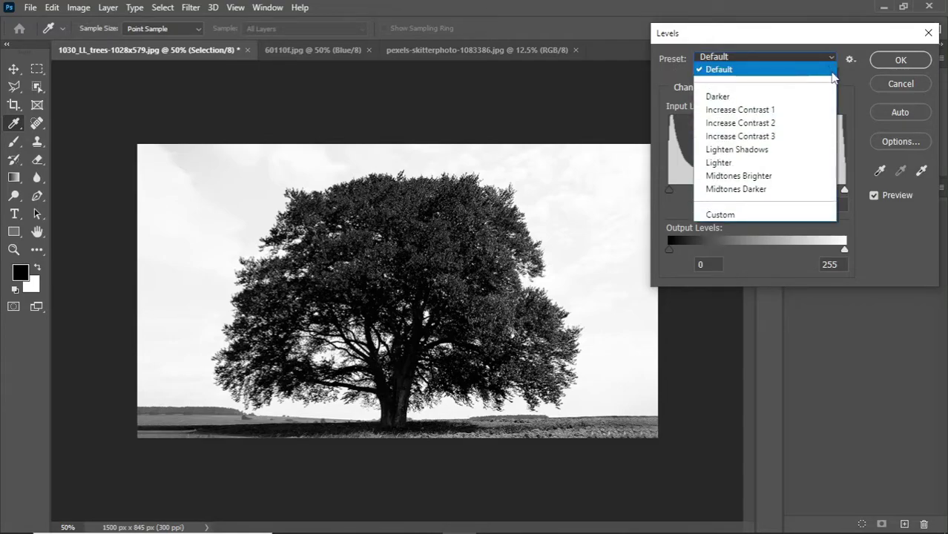
{"action": "left_click", "coordinate": [761, 137]}
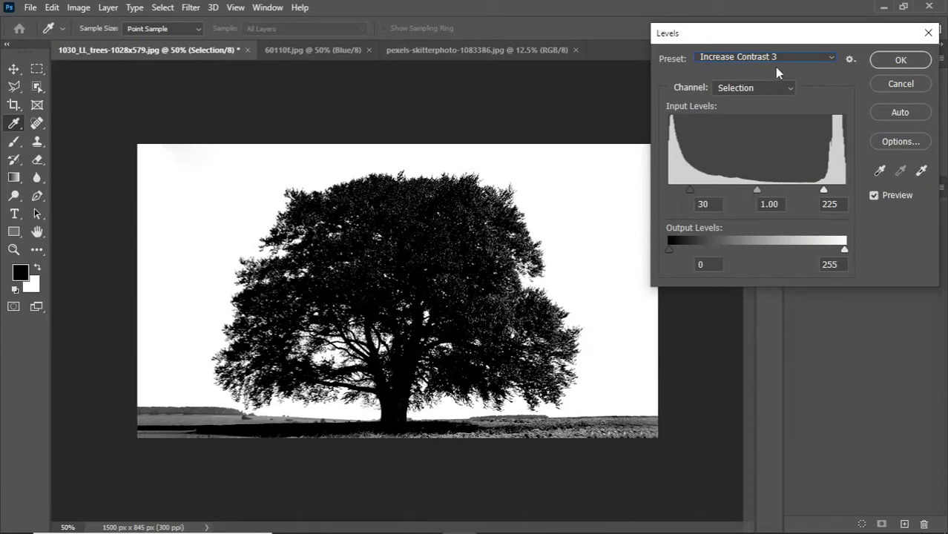
{"action": "left_click", "coordinate": [805, 56]}
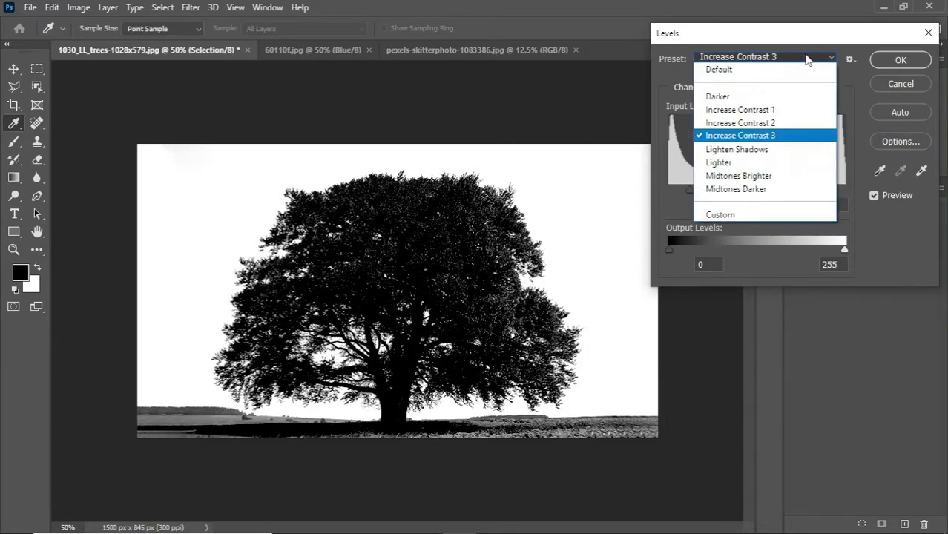
{"action": "left_click", "coordinate": [742, 190]}
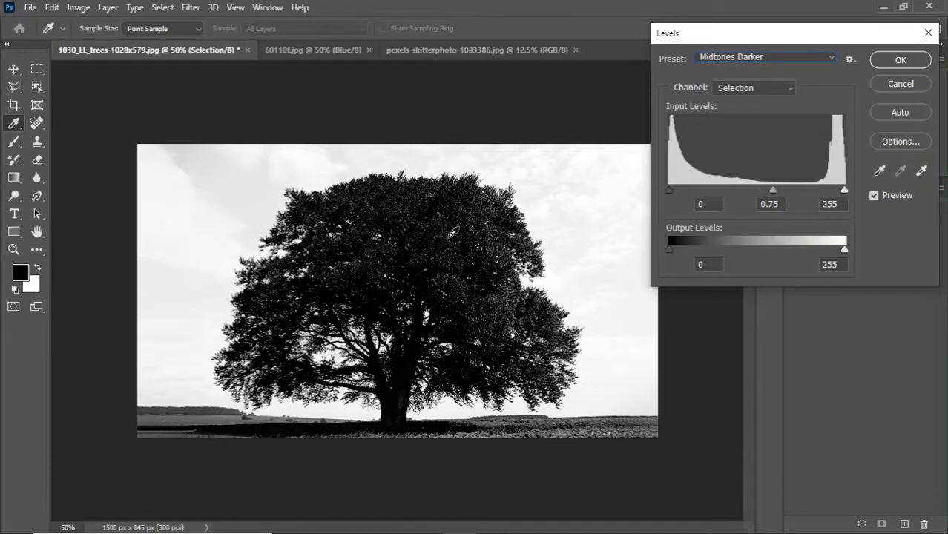
{"action": "left_click", "coordinate": [775, 57]}
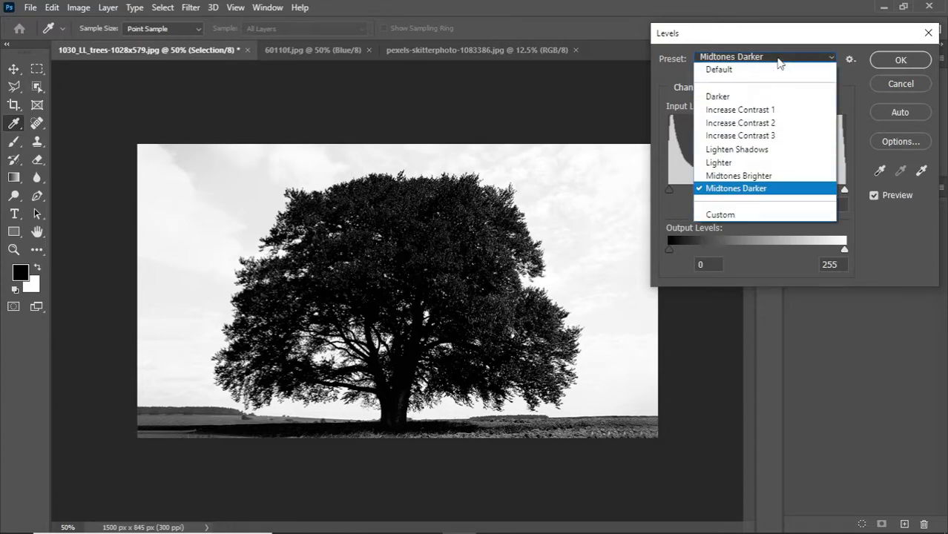
{"action": "left_click", "coordinate": [765, 142]}
Step: Raise the Levels black input to 159 and lower the white input to 202
{"action": "left_click_drag", "start_coordinate": [688, 189], "coordinate": [690, 190]}
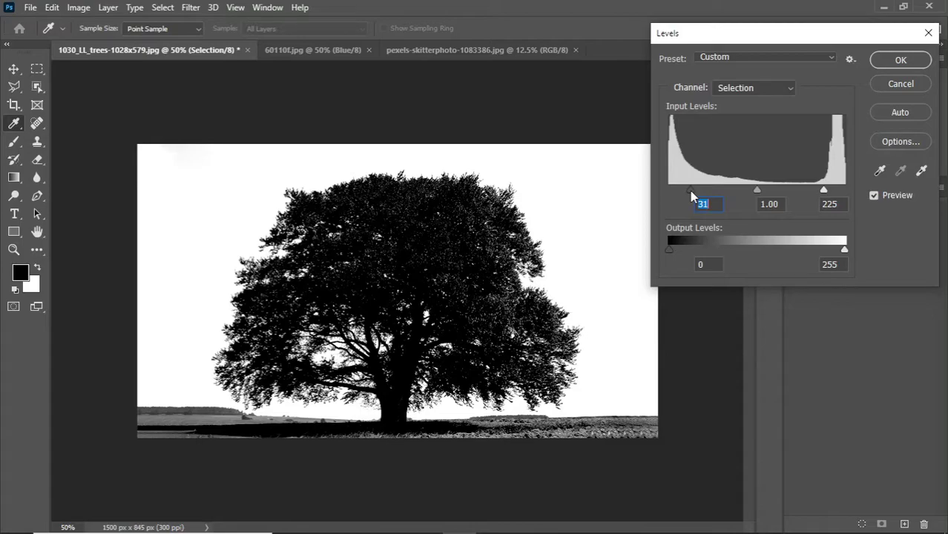
{"action": "left_click_drag", "start_coordinate": [689, 191], "coordinate": [776, 210]}
{"action": "left_click_drag", "start_coordinate": [825, 193], "coordinate": [808, 195]}
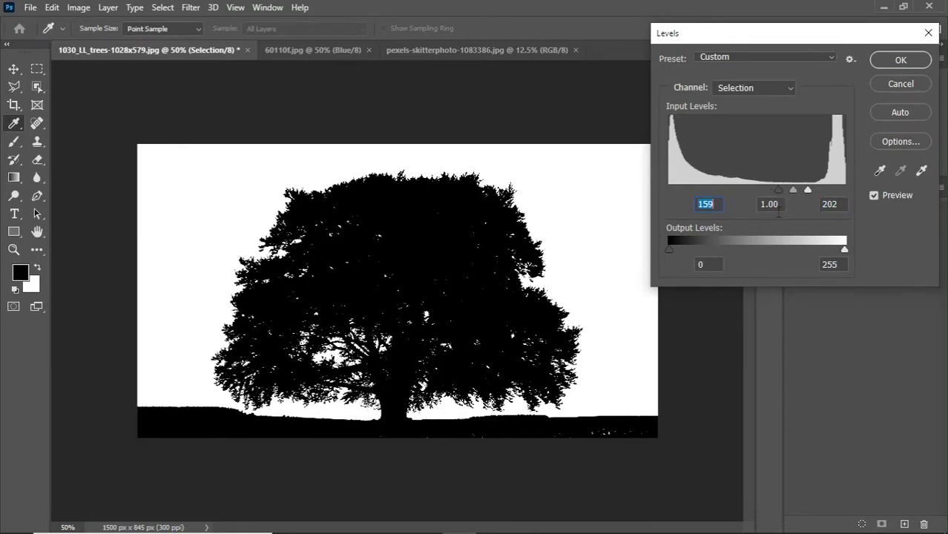
Step: Commit the Levels change and set the Brush tool to Overlay mode
{"action": "left_click", "coordinate": [900, 61]}
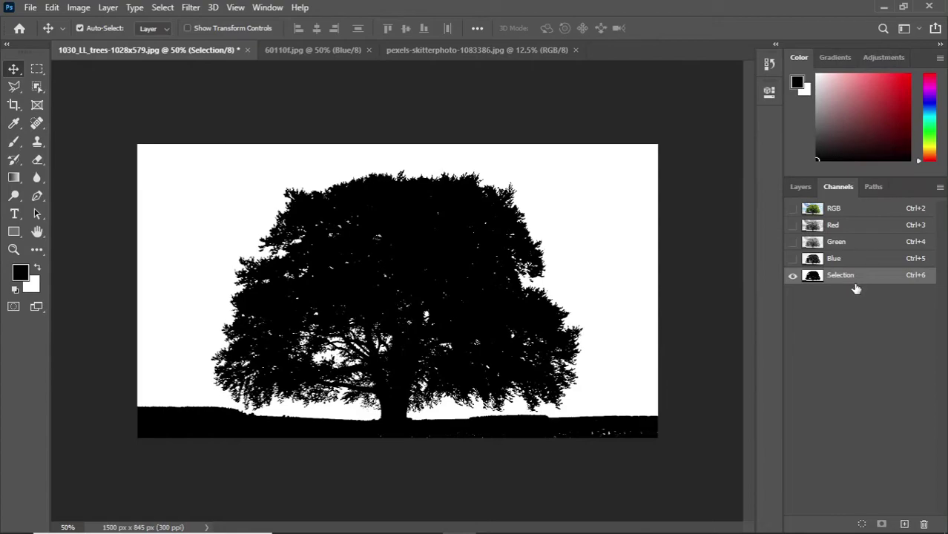
{"action": "left_click", "coordinate": [14, 141]}
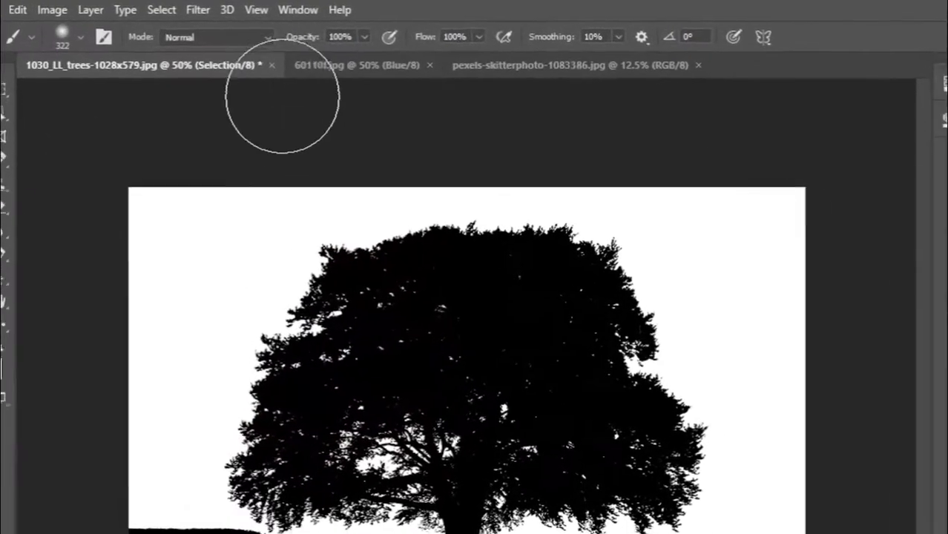
{"action": "left_click", "coordinate": [231, 32]}
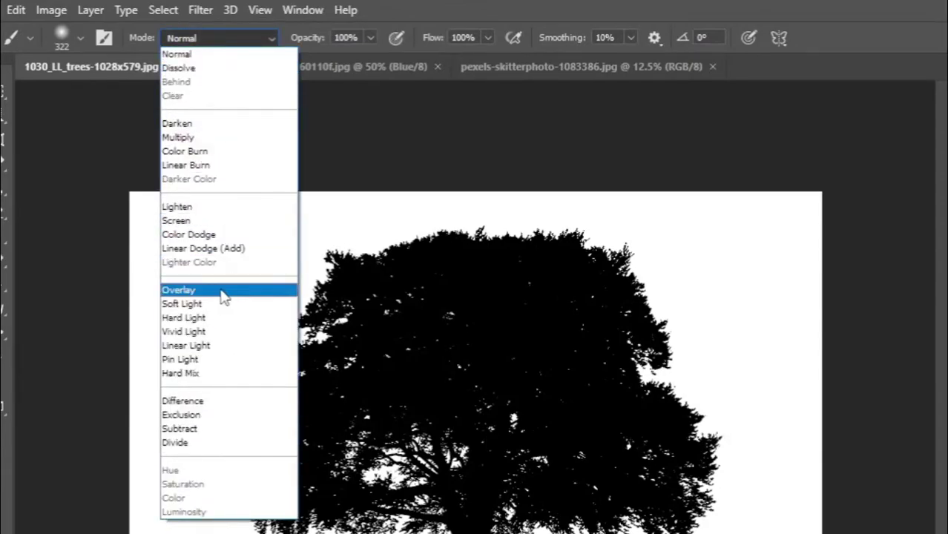
{"action": "left_click", "coordinate": [196, 291]}
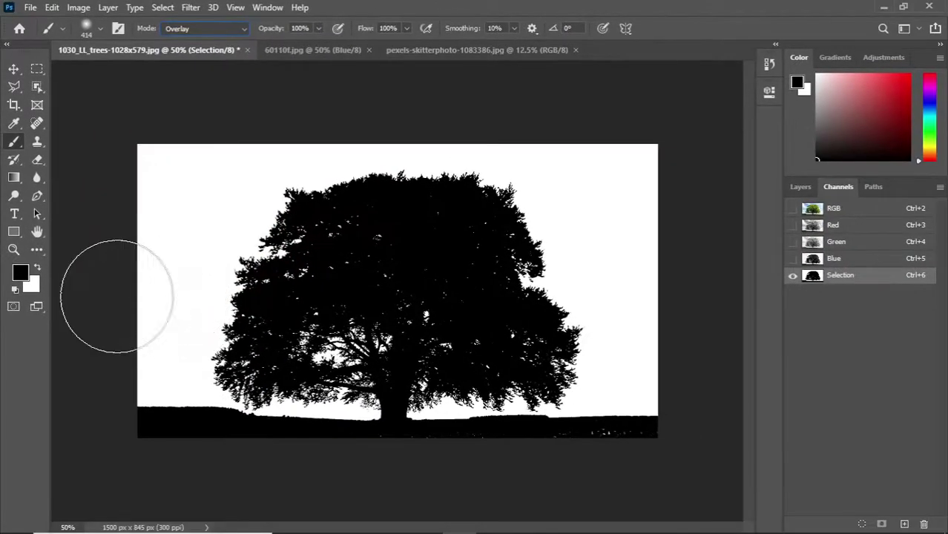
Step: Paint the sky white and the tree black, shrinking the brush to about 85 px
{"action": "left_click", "coordinate": [19, 307]}
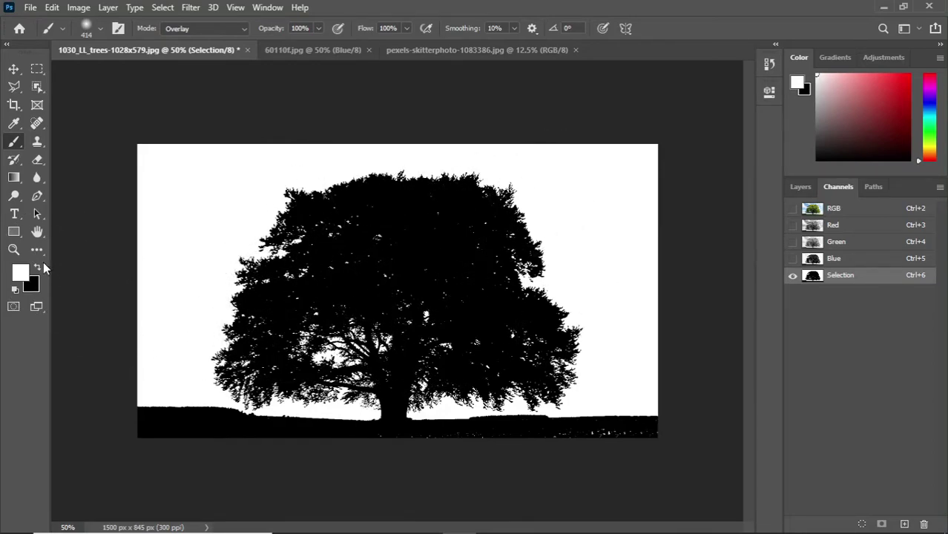
{"action": "key", "text": "x"}
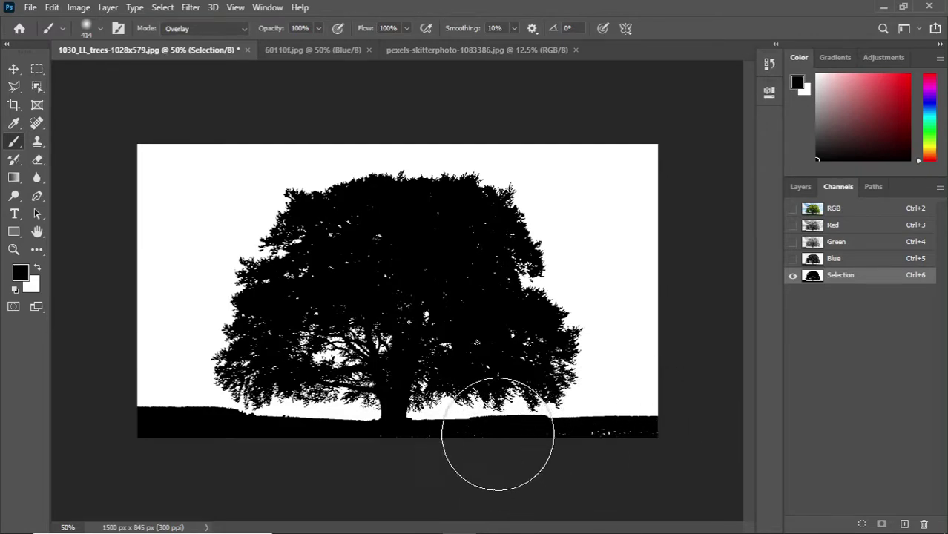
{"action": "left_click_drag", "start_coordinate": [377, 307], "coordinate": [356, 300]}
{"action": "left_click_drag", "start_coordinate": [564, 438], "coordinate": [539, 429]}
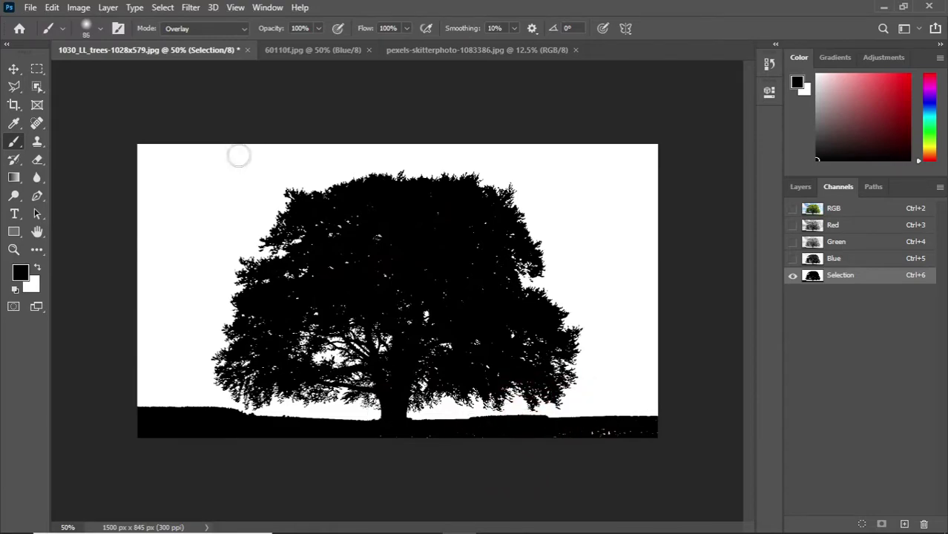
Step: Return the brush to Normal mode and check its soft 86 px tip
{"action": "left_click", "coordinate": [231, 31]}
{"action": "left_click", "coordinate": [215, 40]}
{"action": "right_click", "coordinate": [405, 305]}
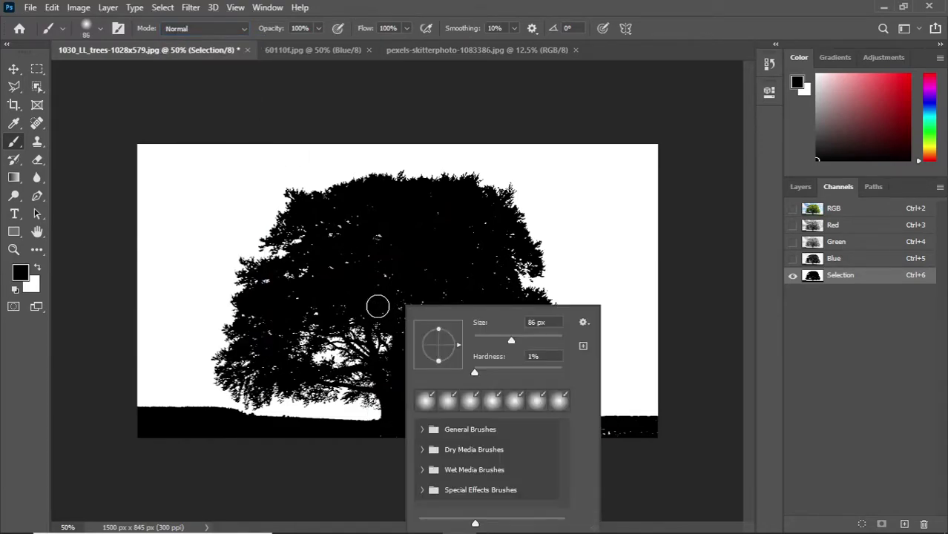
{"action": "key", "text": "Escape"}
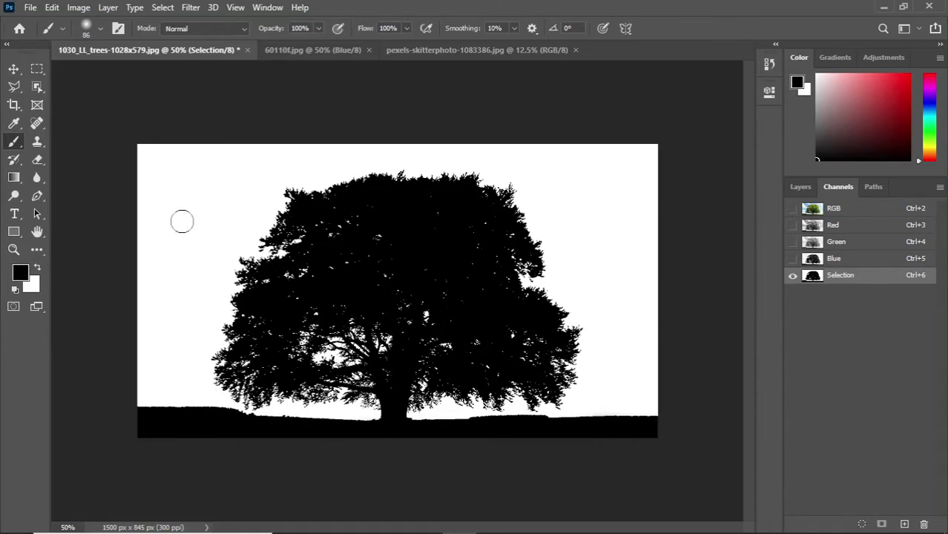
{"action": "key", "text": "ctrl"}
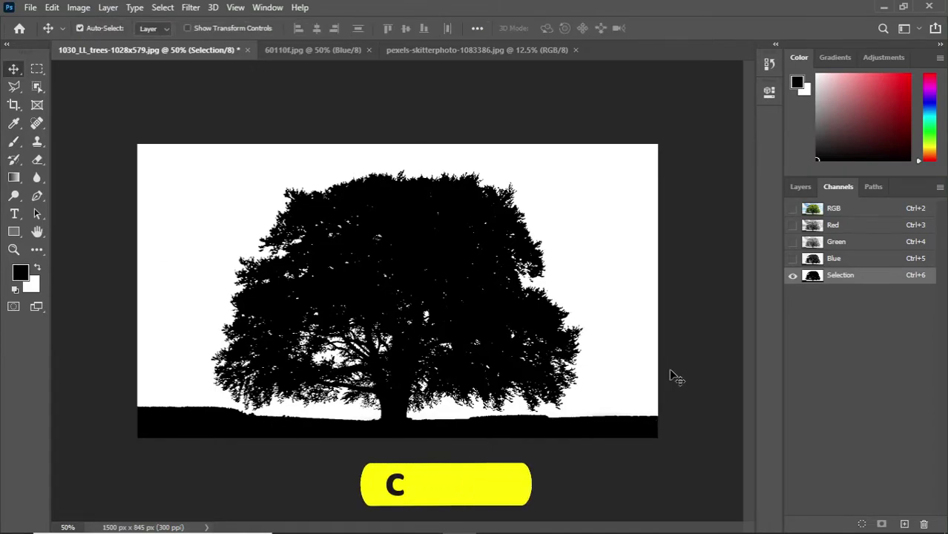
Step: Load the Selection channel as a selection, then return to the RGB composite and Layers panel
{"action": "left_click", "coordinate": [814, 279], "text": "ctrl"}
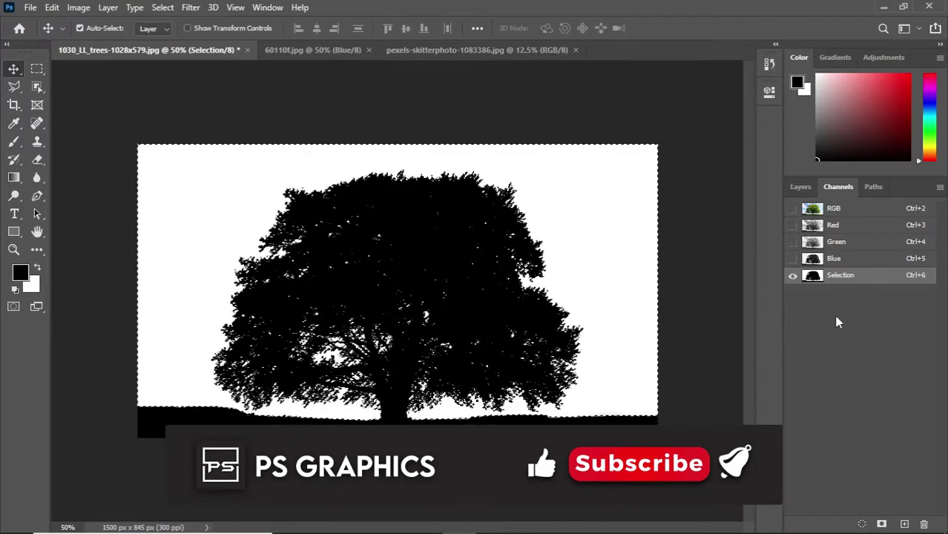
{"action": "left_click", "coordinate": [815, 209]}
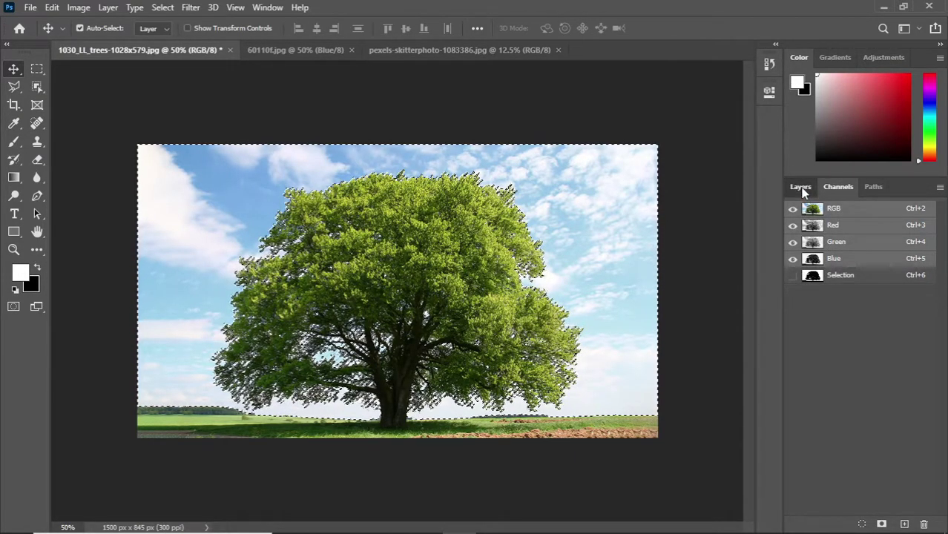
{"action": "left_click", "coordinate": [801, 186]}
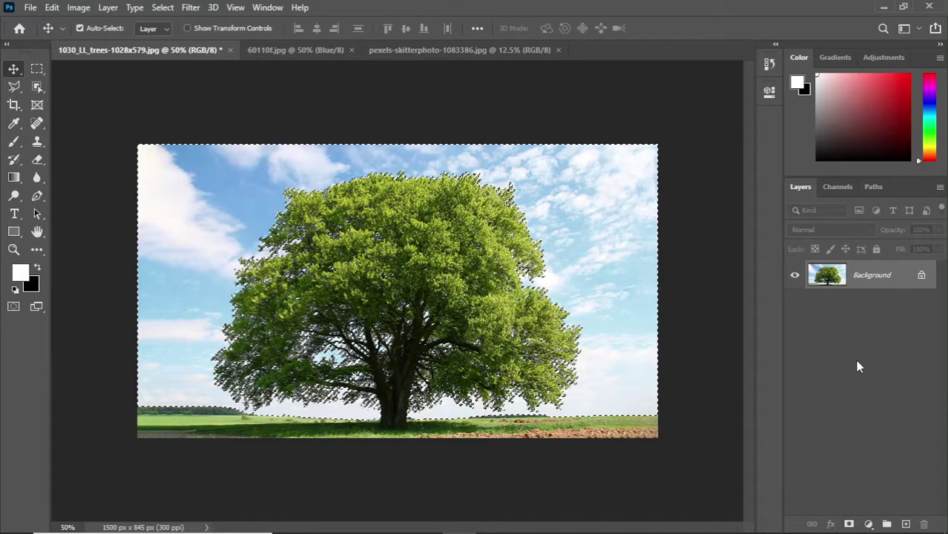
Step: Add a layer mask from the selection, invert it with Ctrl+I, and zoom in to check edges
{"action": "left_click", "coordinate": [850, 524]}
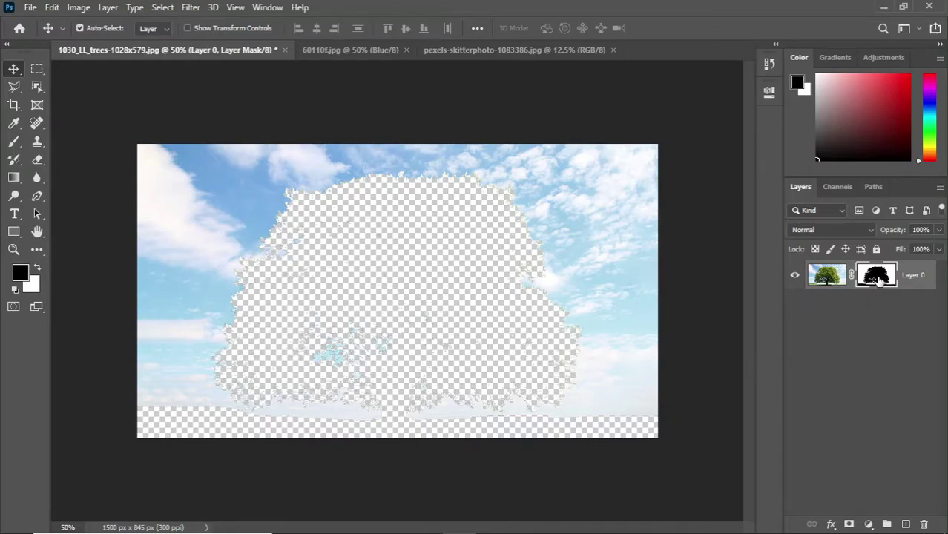
{"action": "key", "text": "ctrl+i"}
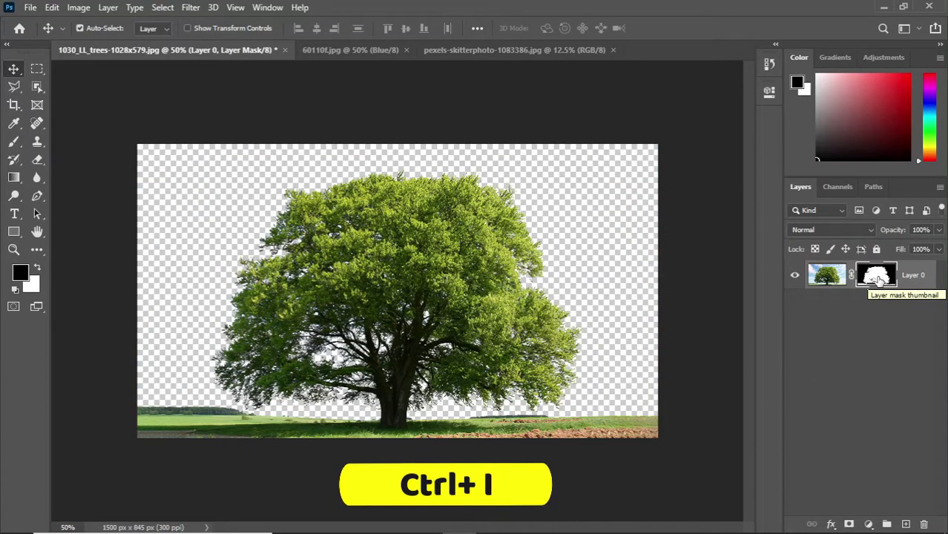
{"action": "key", "text": "z"}
{"action": "left_click", "coordinate": [404, 260]}
{"action": "key", "text": "h"}
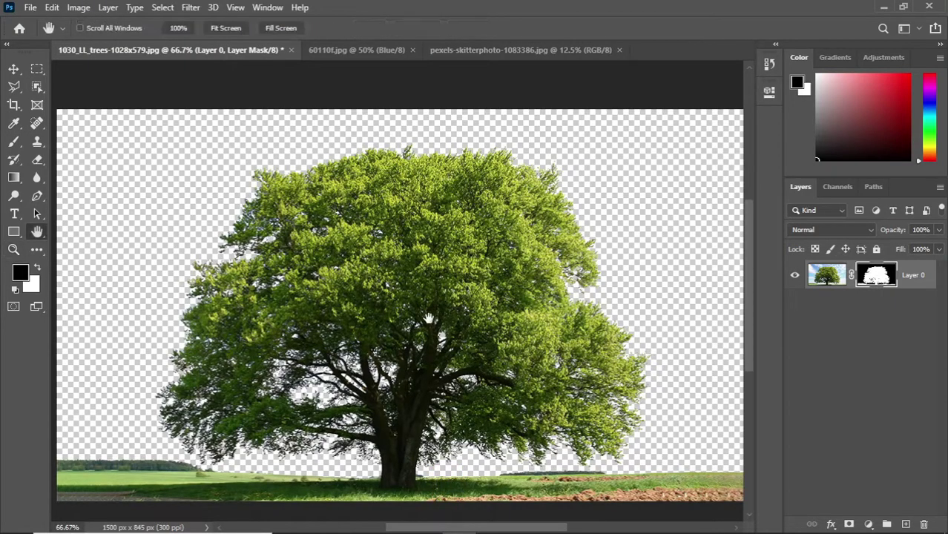
{"action": "left_click_drag", "start_coordinate": [427, 315], "coordinate": [406, 333]}
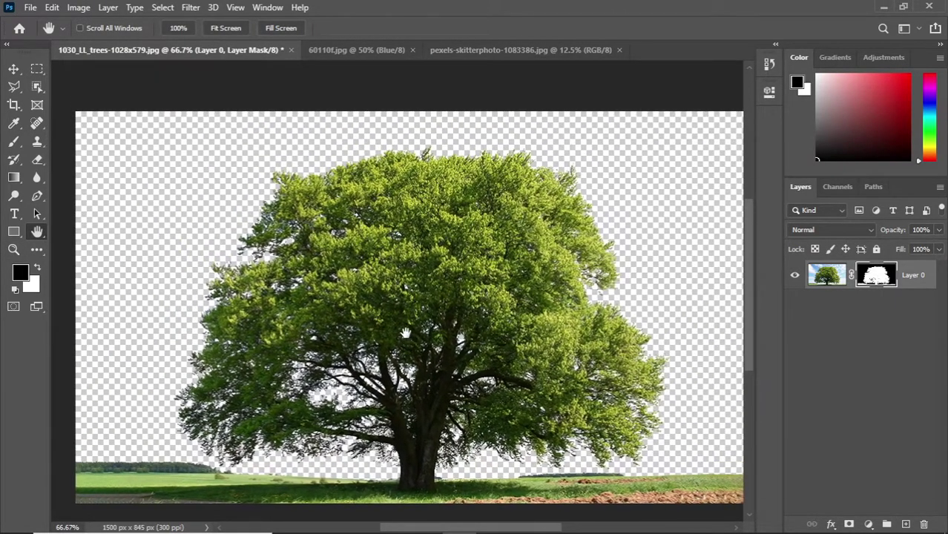
{"action": "scroll", "coordinate": [457, 319], "scroll_direction": "down", "scroll_amount": 1}
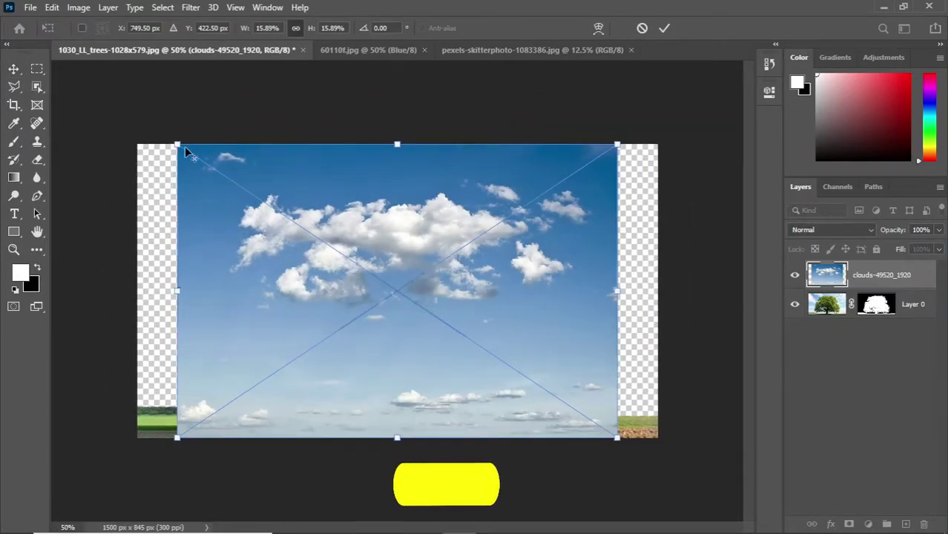
Step: Scale the clouds image to fill the canvas, commit it, and move its layer below Layer 0
{"action": "left_click_drag", "start_coordinate": [177, 144], "coordinate": [132, 114]}
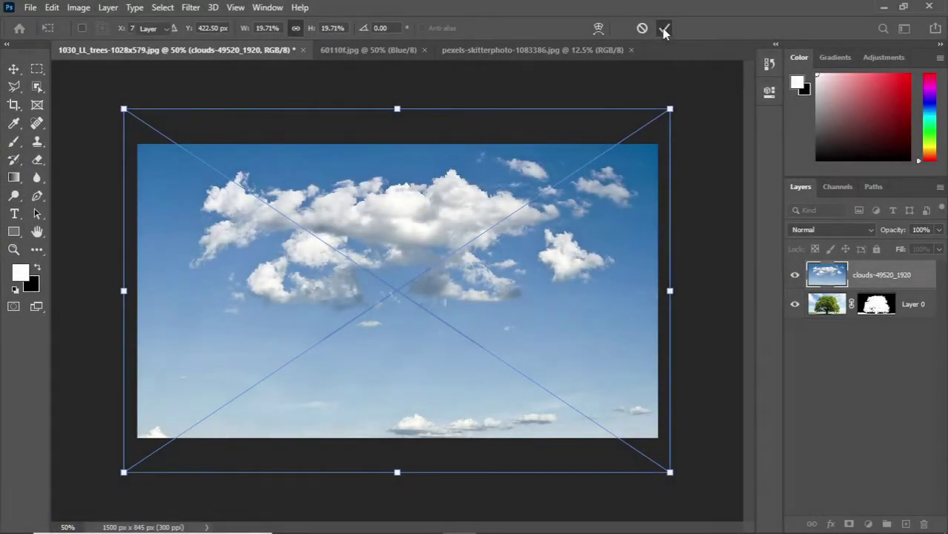
{"action": "left_click", "coordinate": [664, 27]}
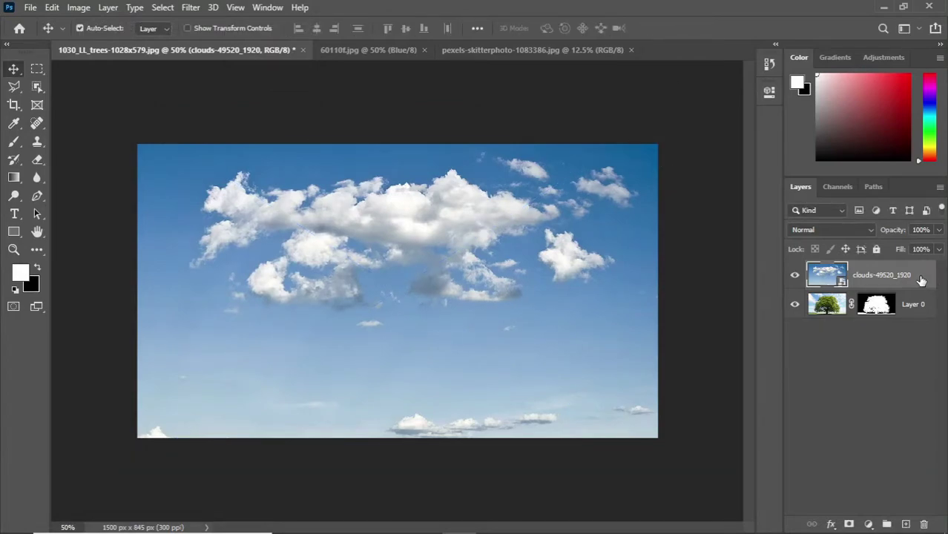
{"action": "left_click_drag", "start_coordinate": [921, 280], "coordinate": [908, 315]}
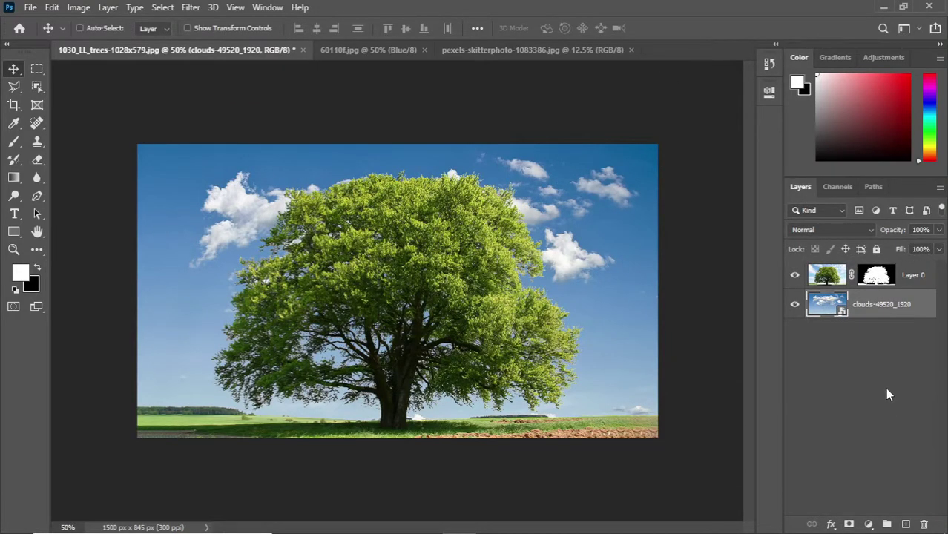